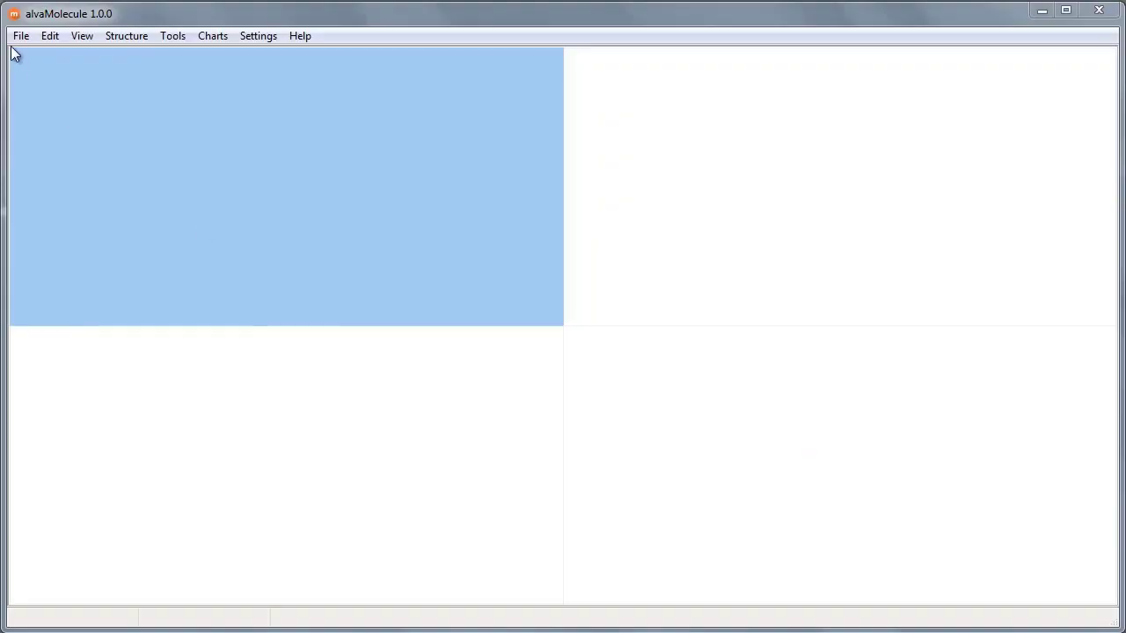
- Open molecules.sdf, loading all 1,192 molecules into the table
click(20, 36)
click(35, 57)
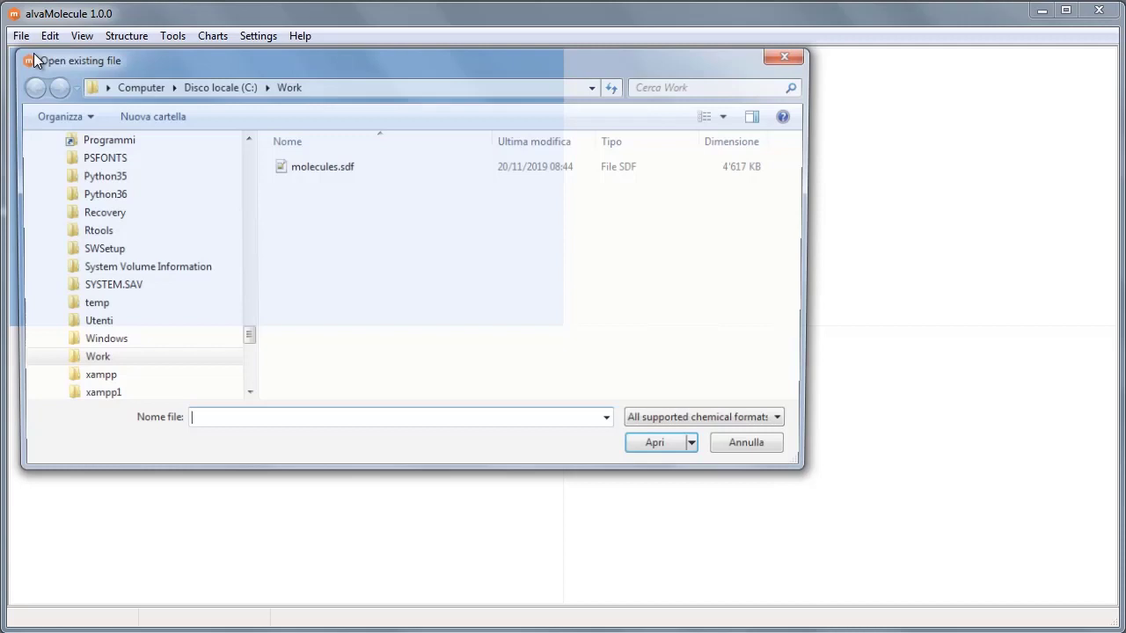
double_click(302, 173)
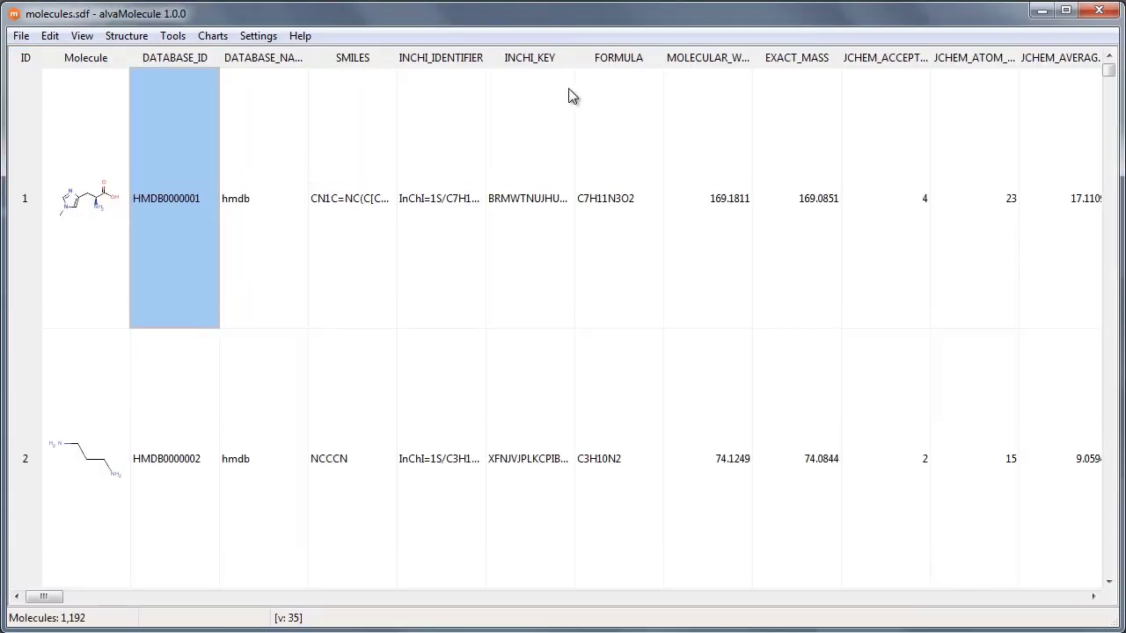
- Check the FORMULA column's sort and filter options without filtering, then widen the Molecule column
right_click(622, 60)
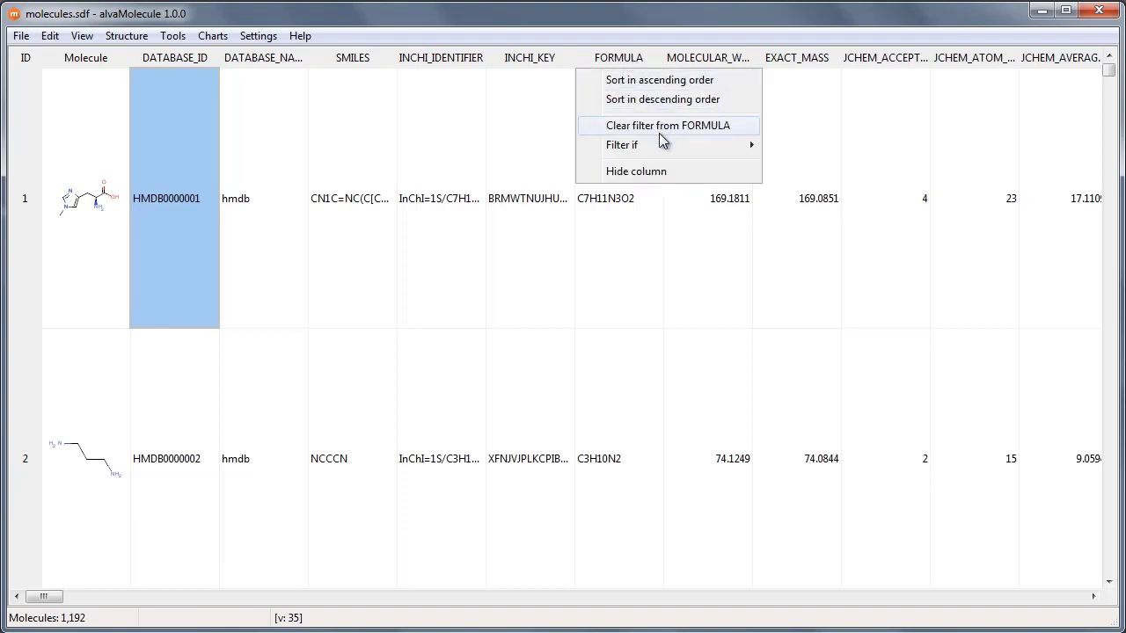
mouse_move(651, 145)
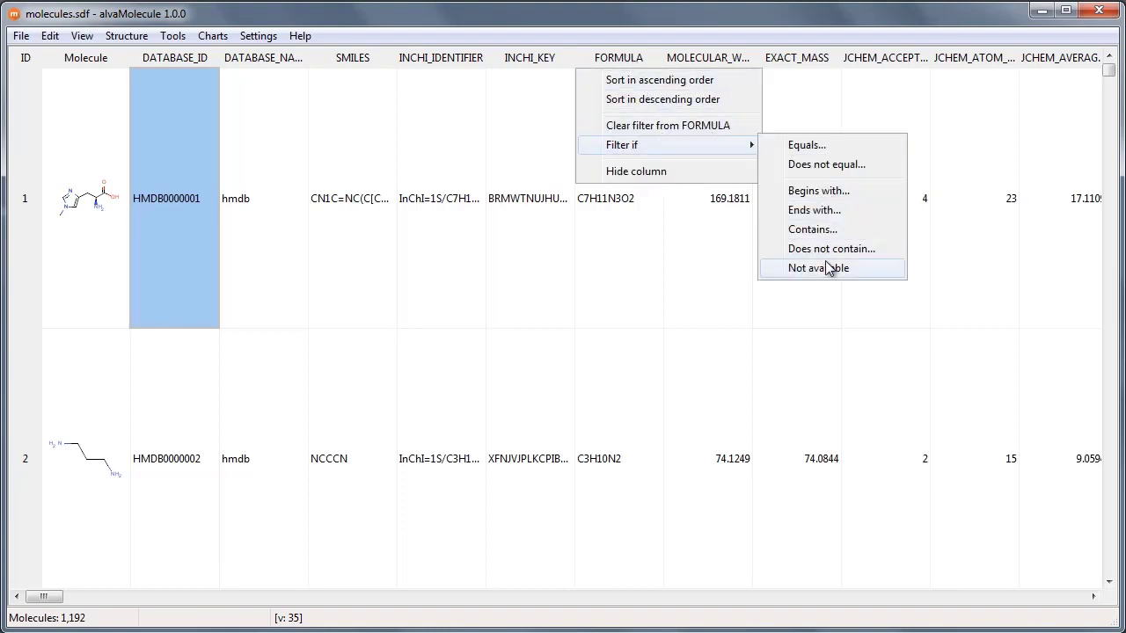
click(810, 603)
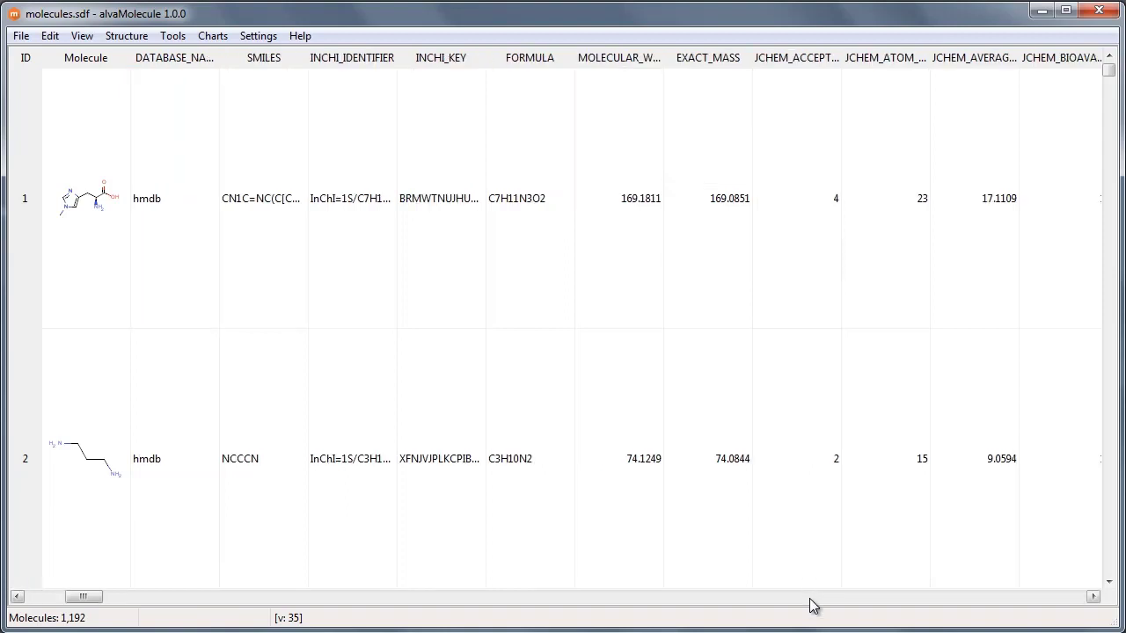
click(48, 596)
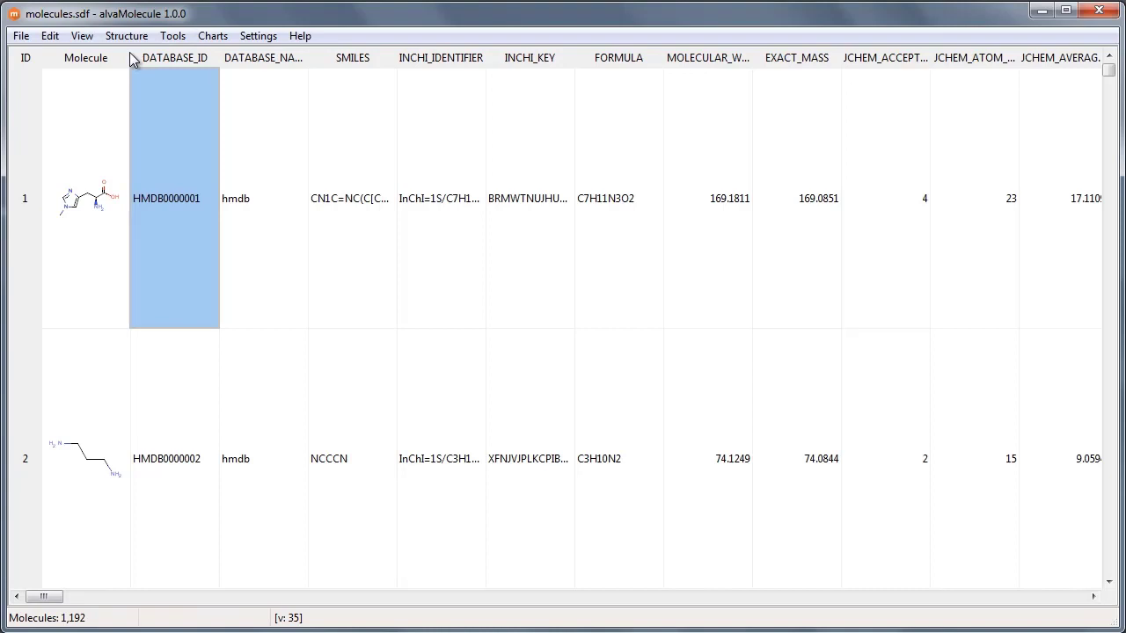
drag(132, 56, 174, 64)
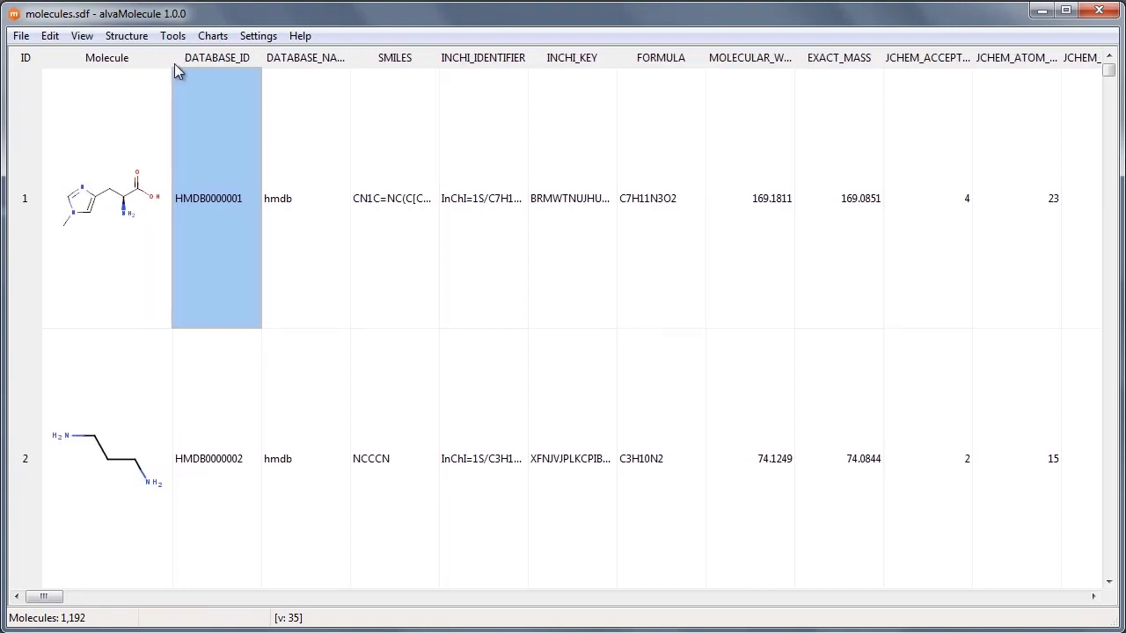
- Run Check structures with every checker ticked, flagging 255 molecules with warnings
click(173, 36)
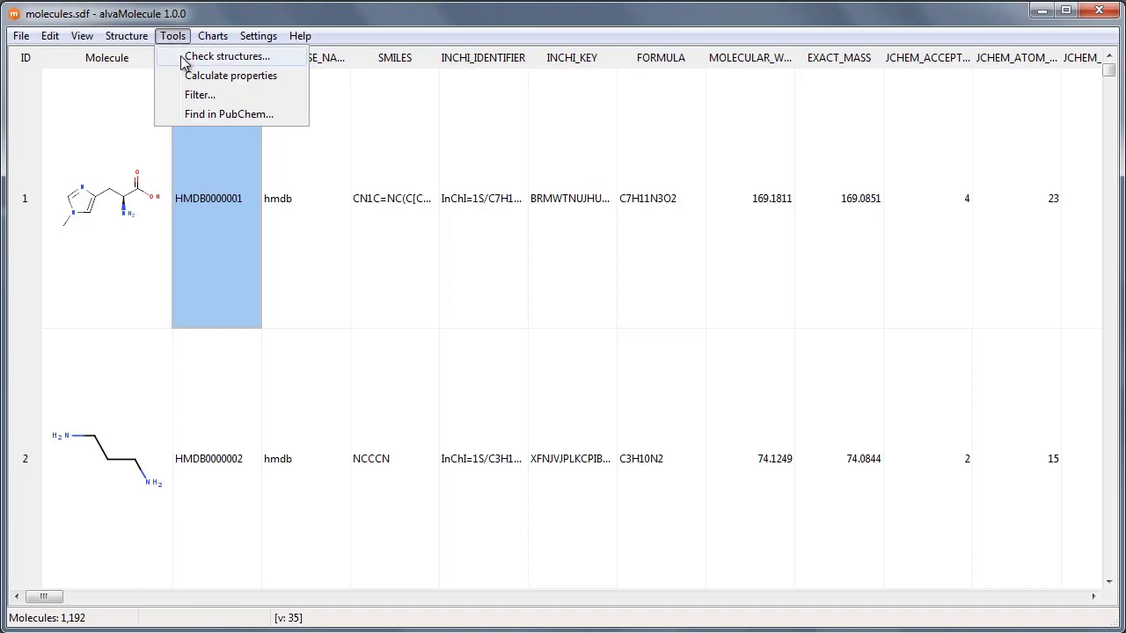
click(184, 58)
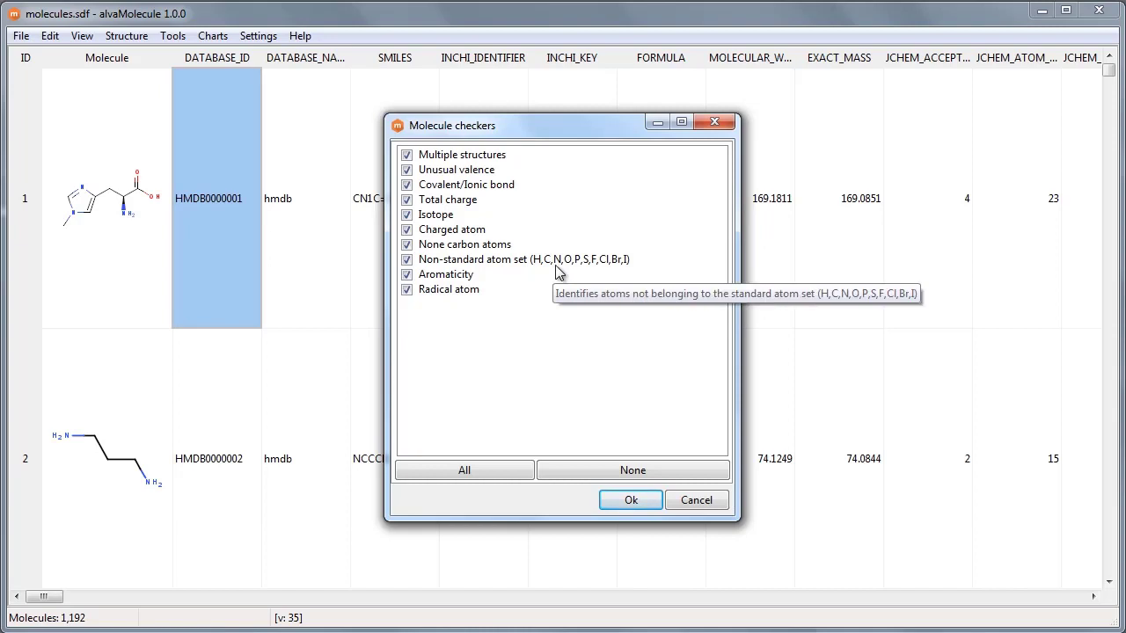
click(652, 506)
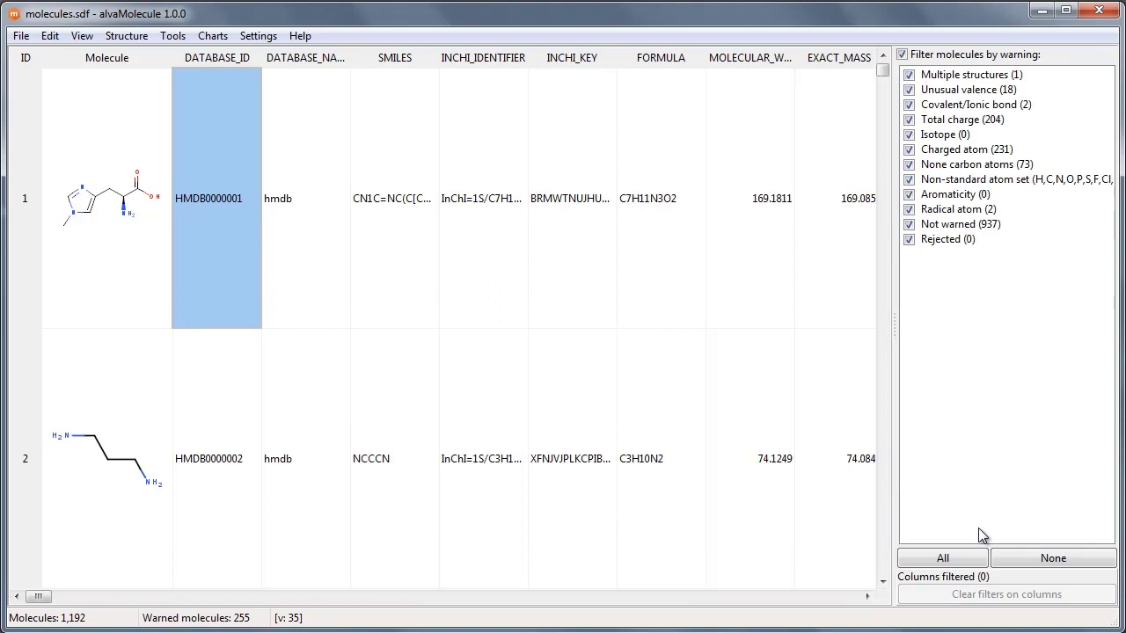
- Filter warnings to Multiple structures only and enlarge molecule 1138's hydrochloride structure
click(1024, 557)
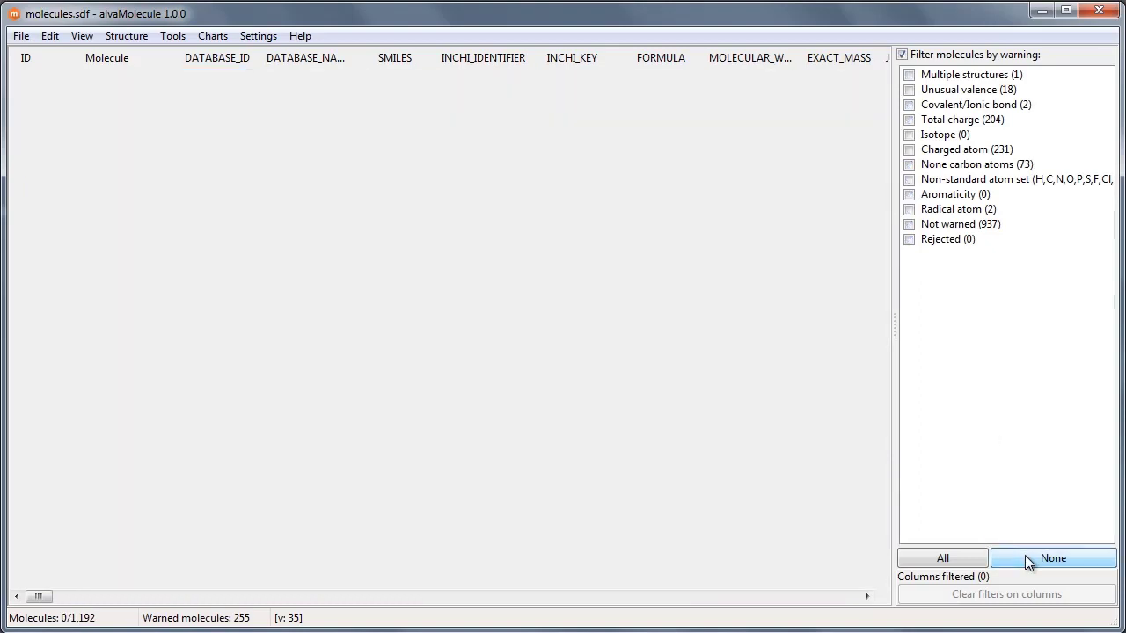
click(908, 75)
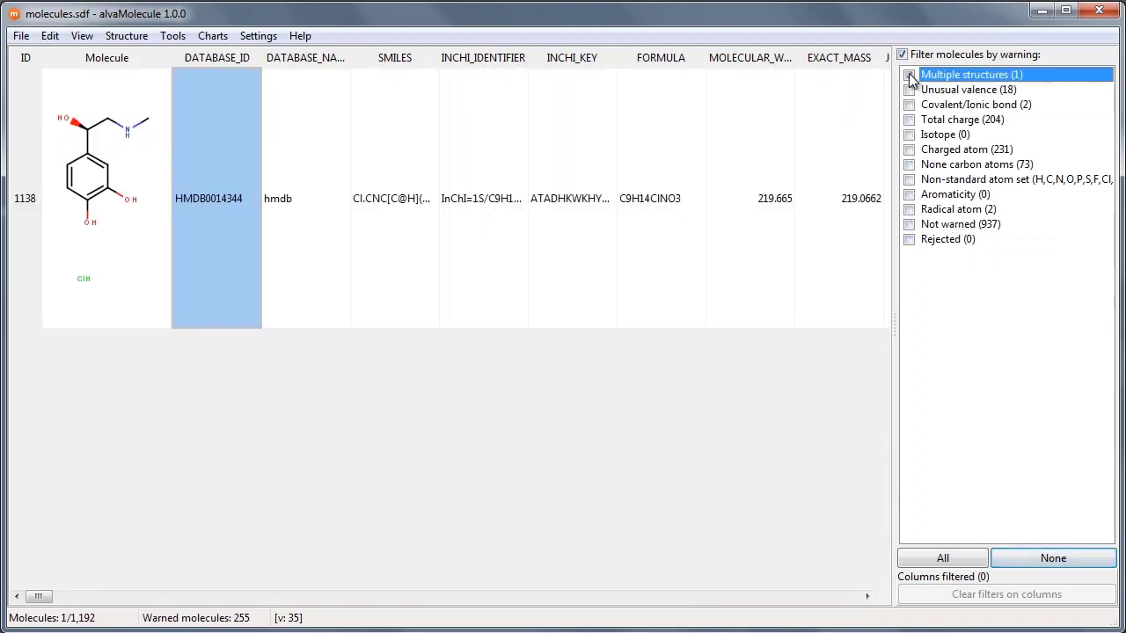
double_click(149, 194)
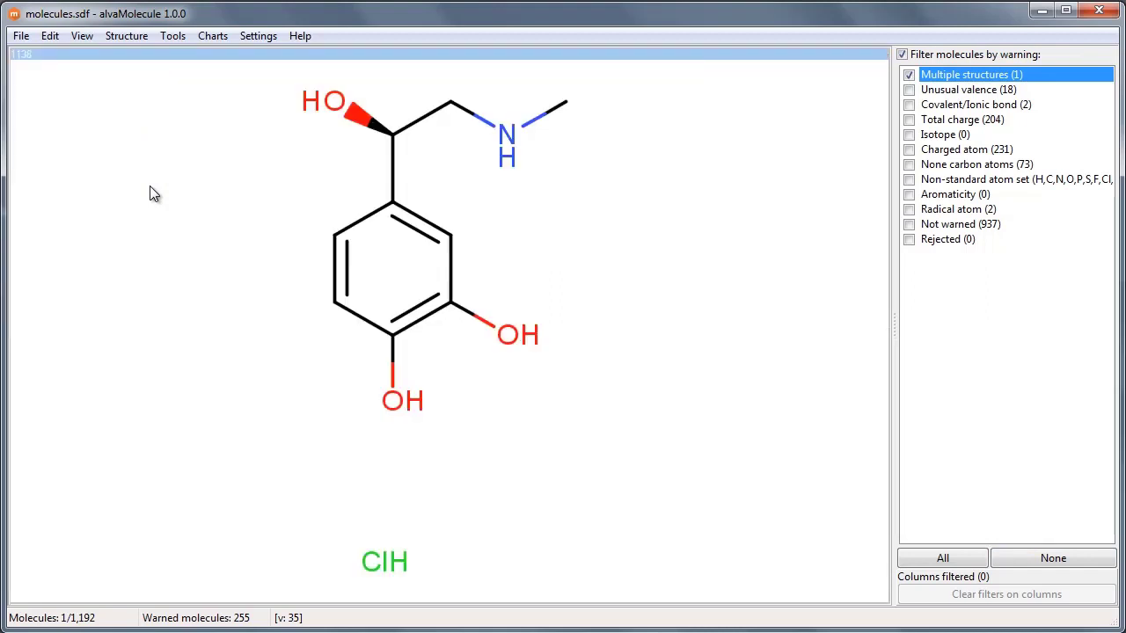
double_click(149, 193)
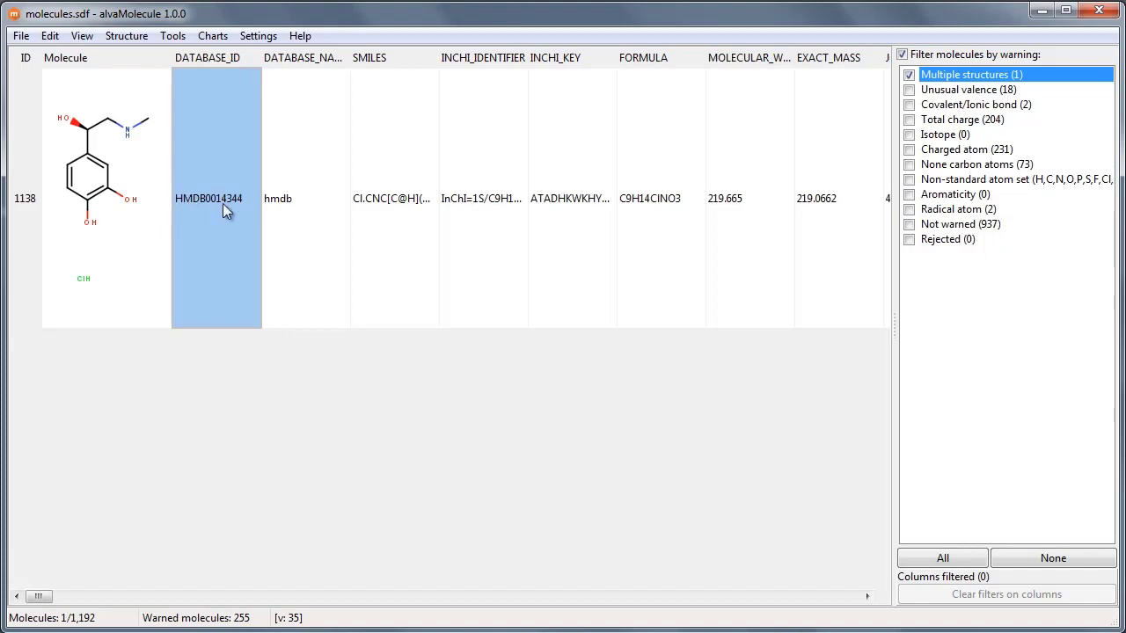
click(139, 36)
mouse_move(157, 56)
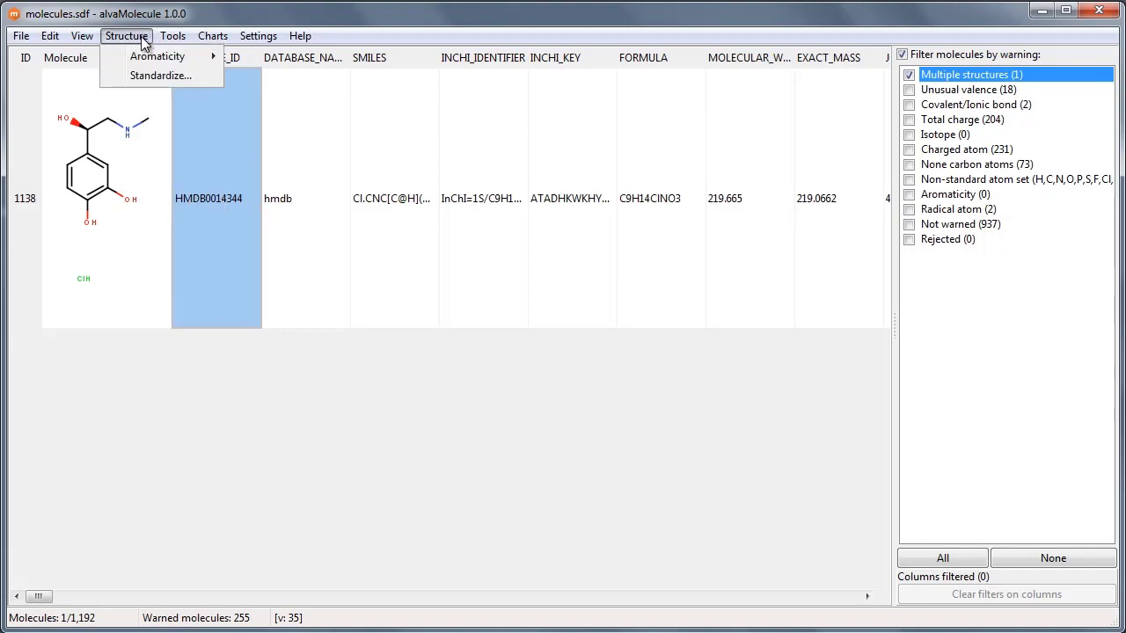
click(193, 76)
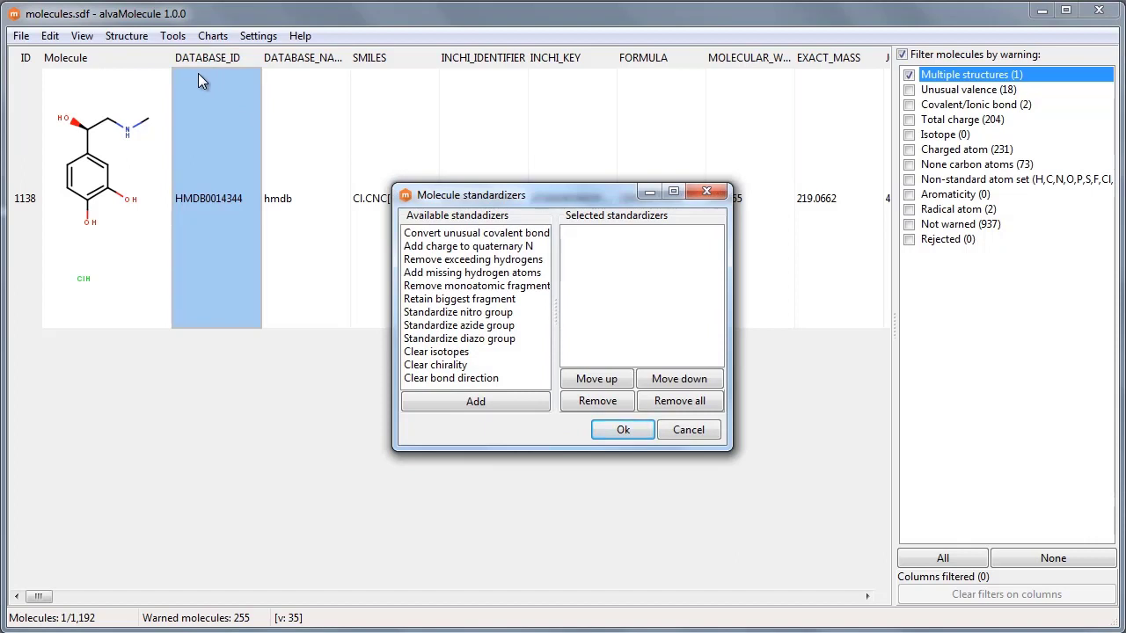
click(431, 275)
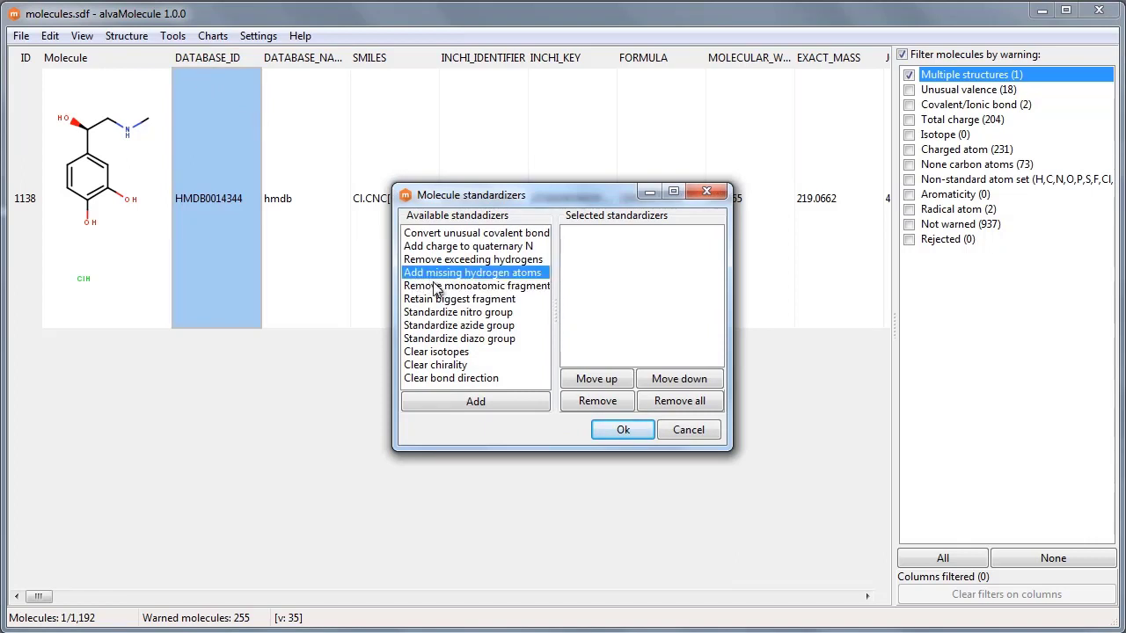
click(460, 406)
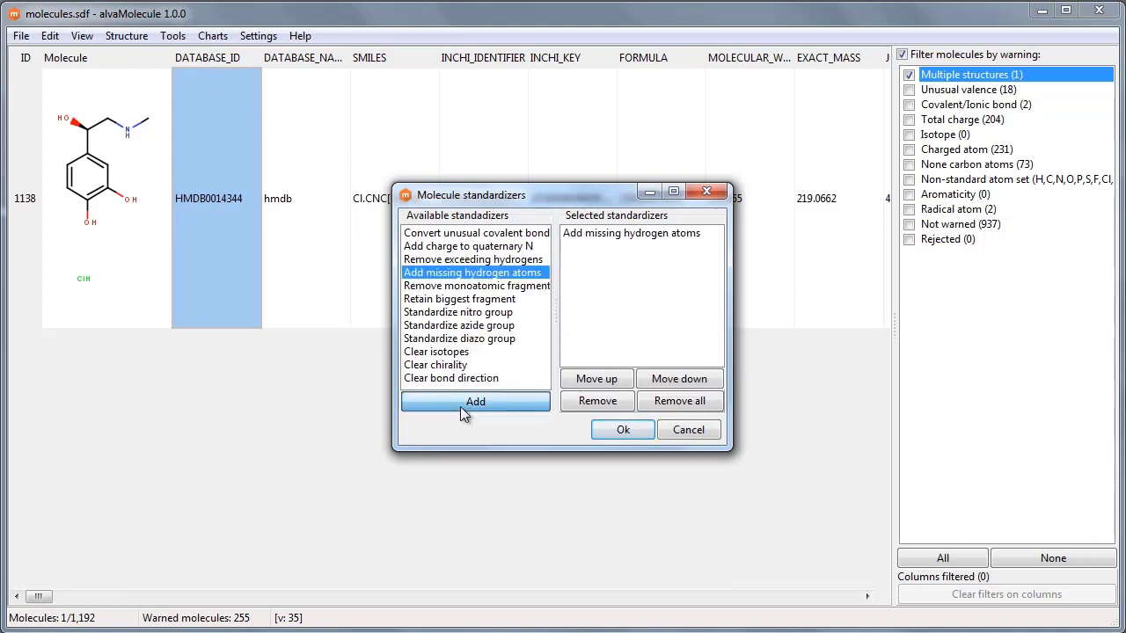
click(690, 431)
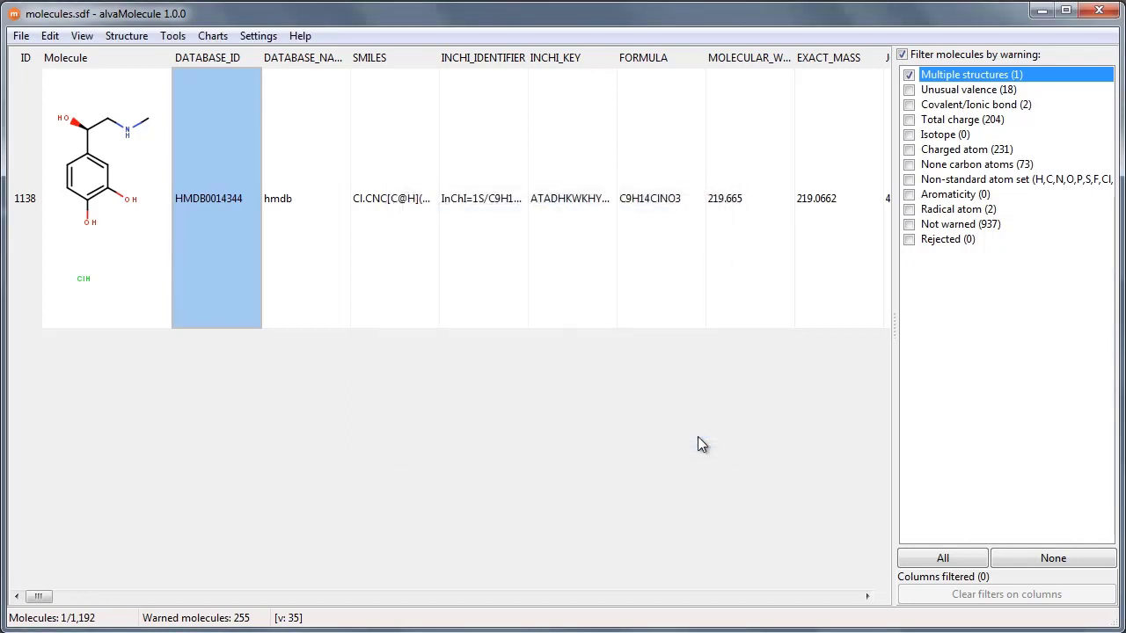
- Calculate molecular properties, show all 1,192 molecules, and scroll to the new nH, nC, nO columns
click(175, 39)
click(187, 75)
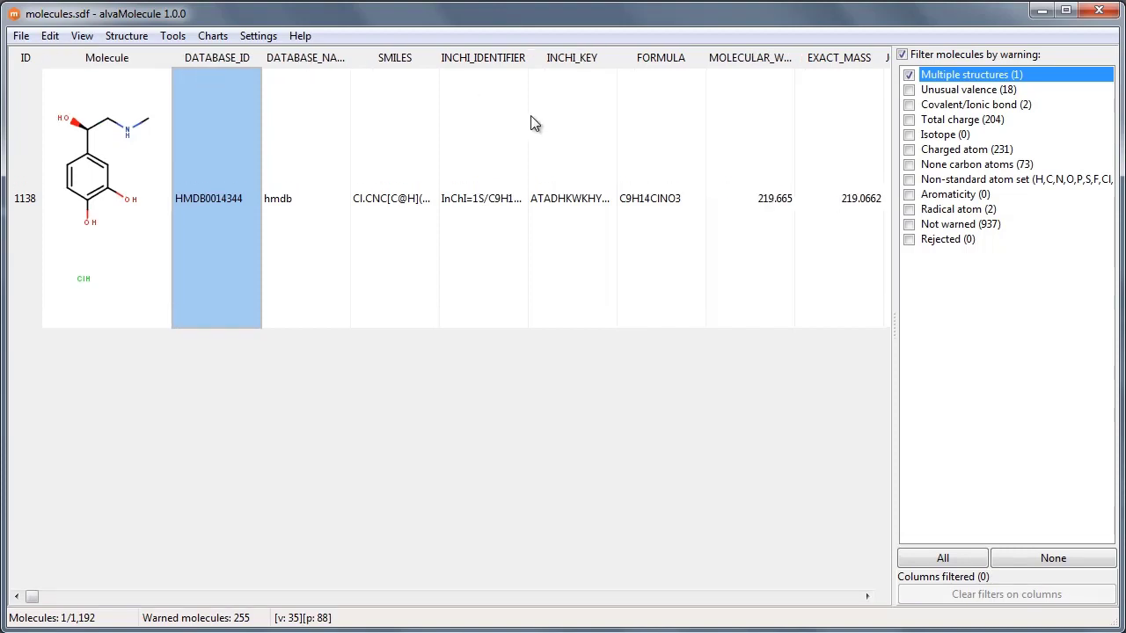
click(958, 564)
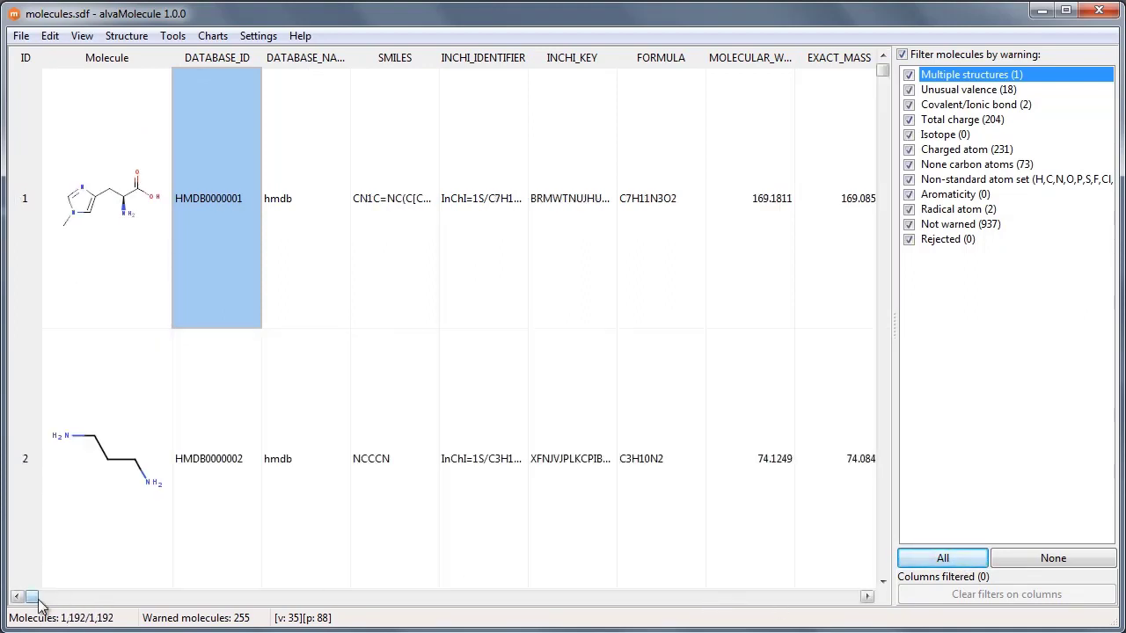
drag(32, 597, 375, 618)
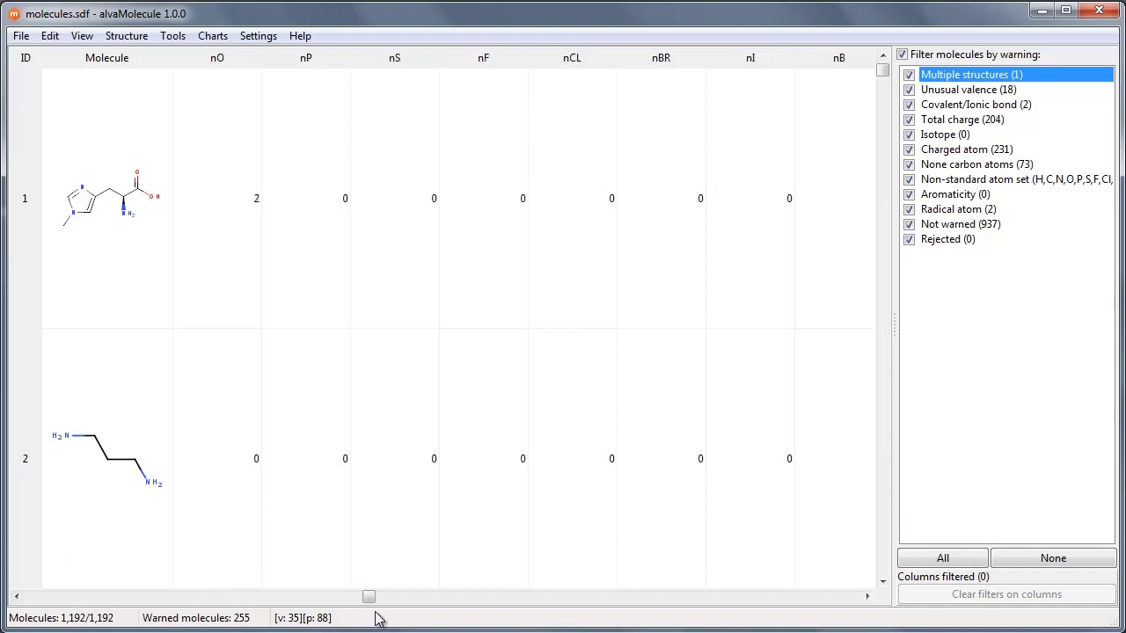
- Create a scatter plot with nH on the X axis against EXACT_MASS
click(214, 37)
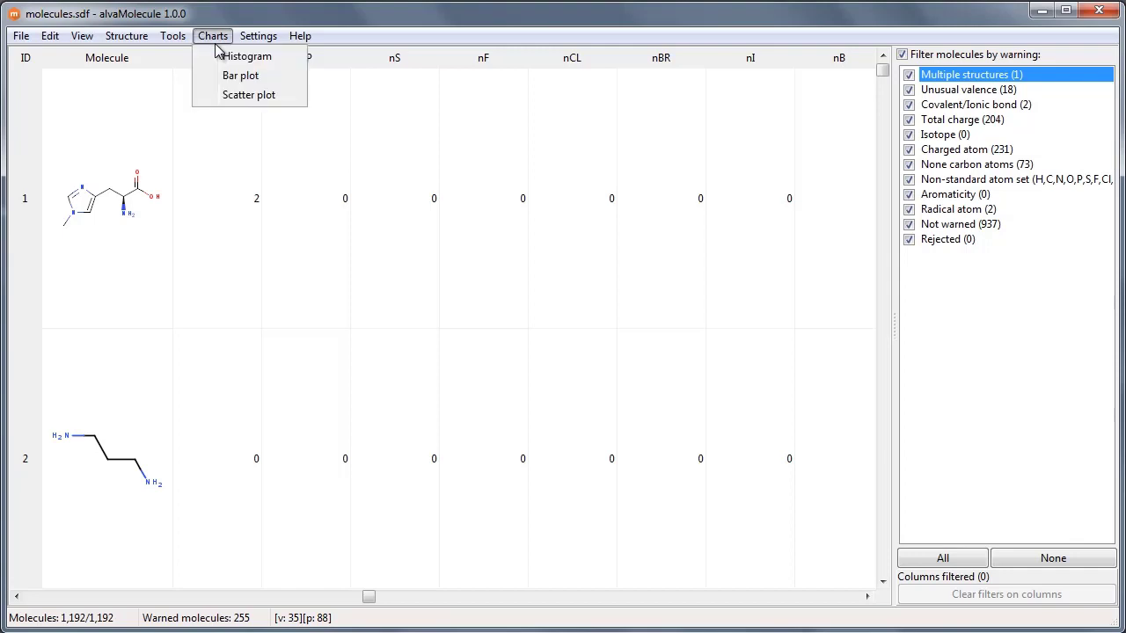
click(239, 96)
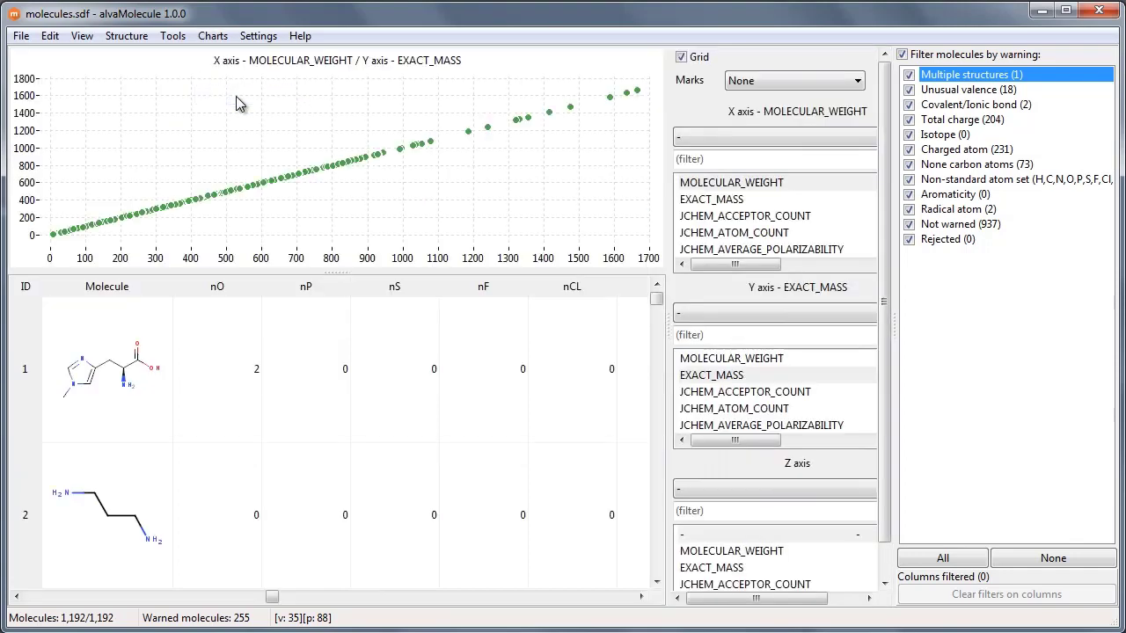
click(717, 158)
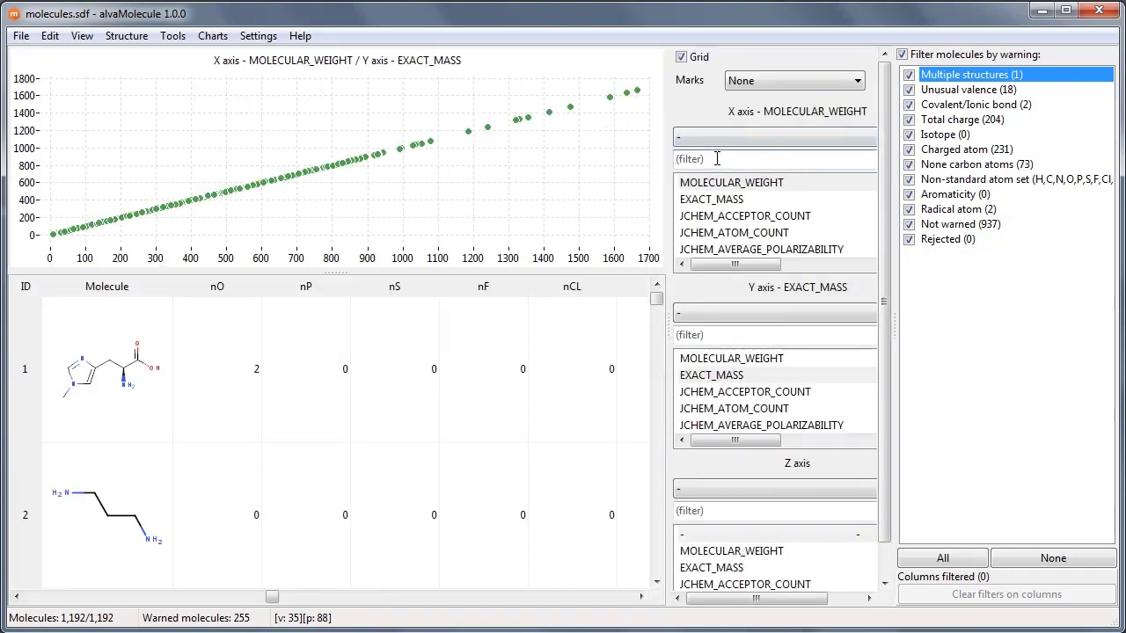
text(nh)
click(700, 201)
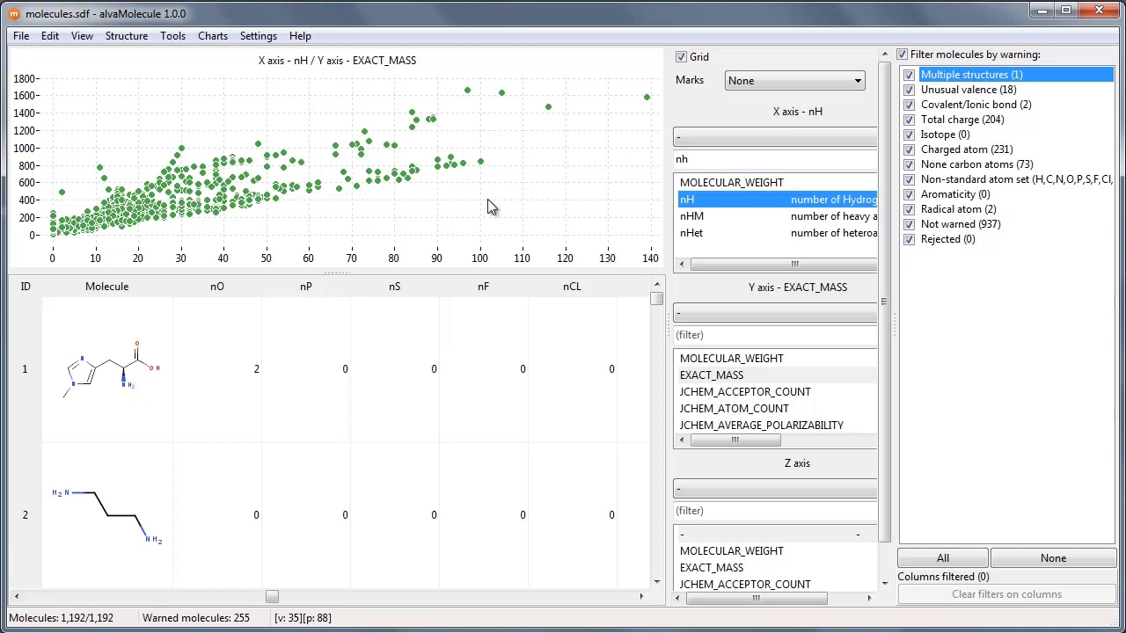
- Box-select the ten points with nH around 90–100 and begin saving them as filtered molecules
drag(490, 201, 431, 146)
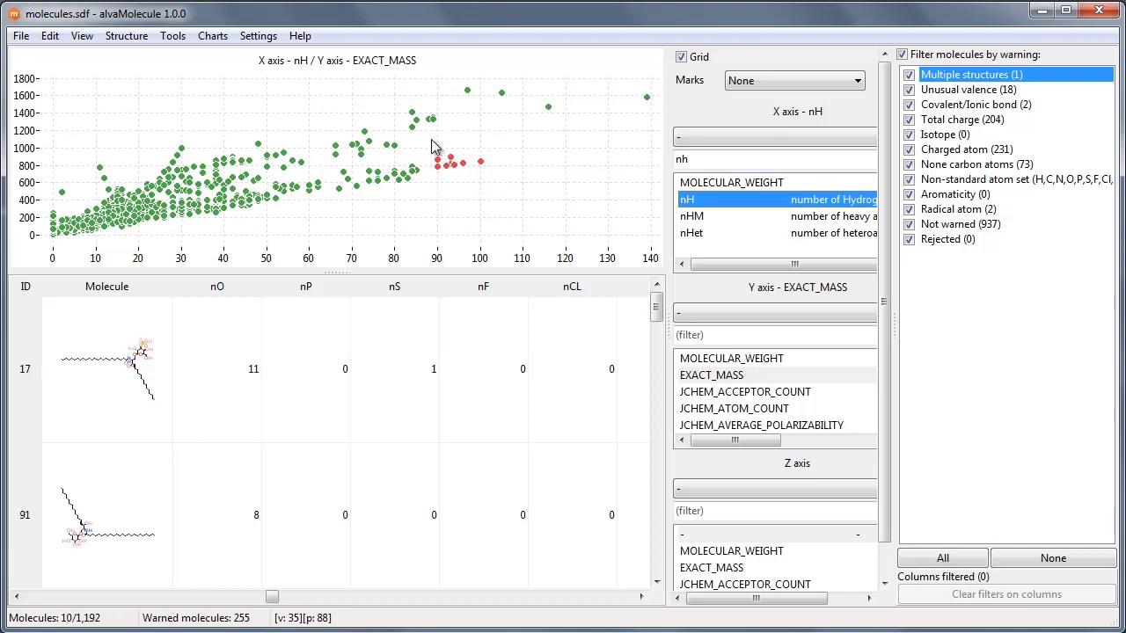
click(21, 37)
click(58, 95)
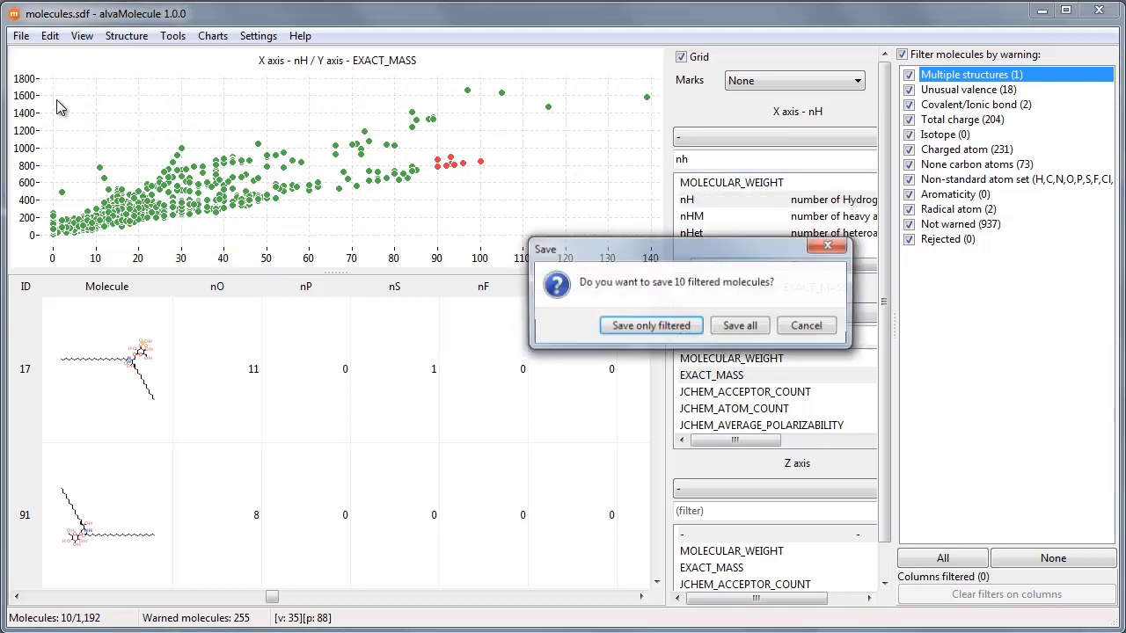